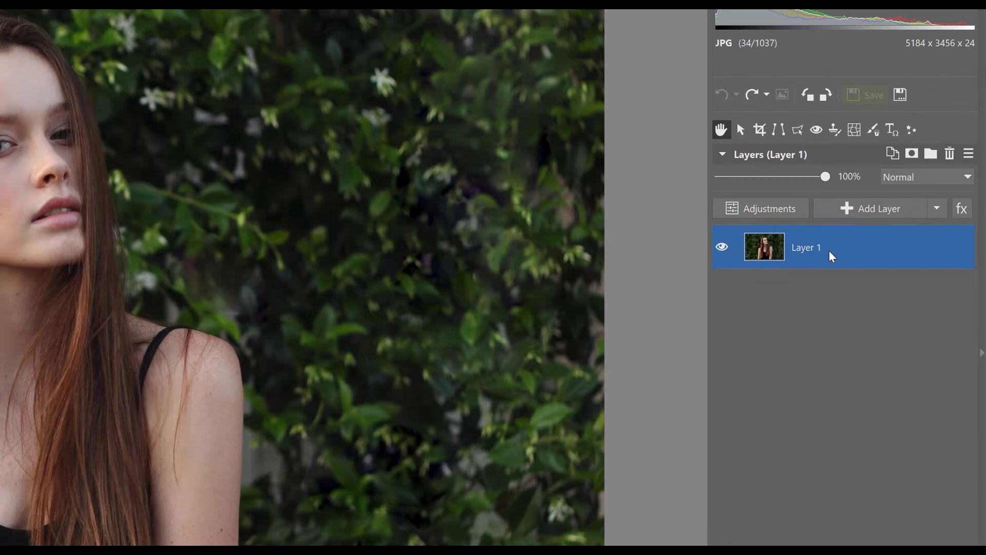
Duplicate the photo into Layer 2 and hide the original Layer 1
click(893, 153)
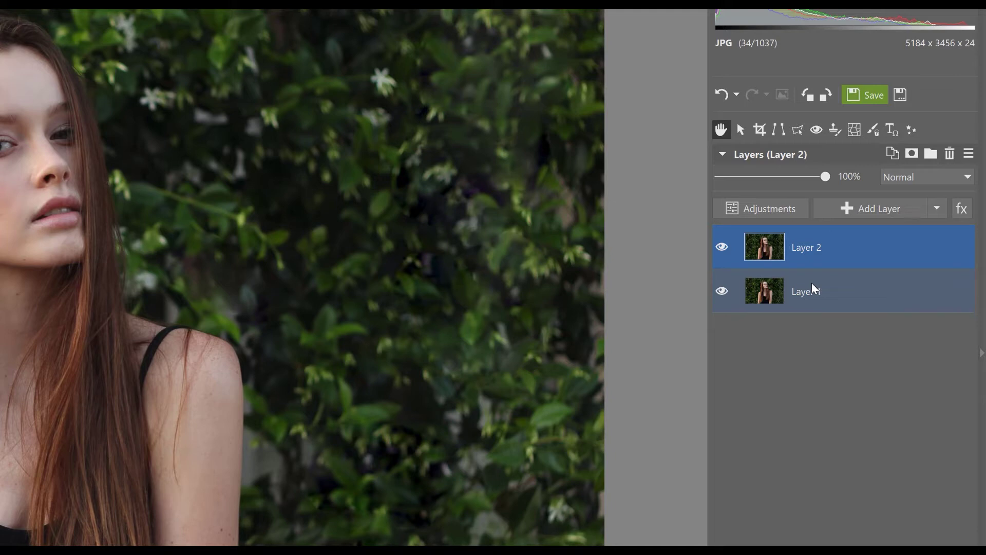
click(721, 291)
Draw an elliptical circle selection around the woman's head and shoulders, enlarge it and centre it on her
click(802, 134)
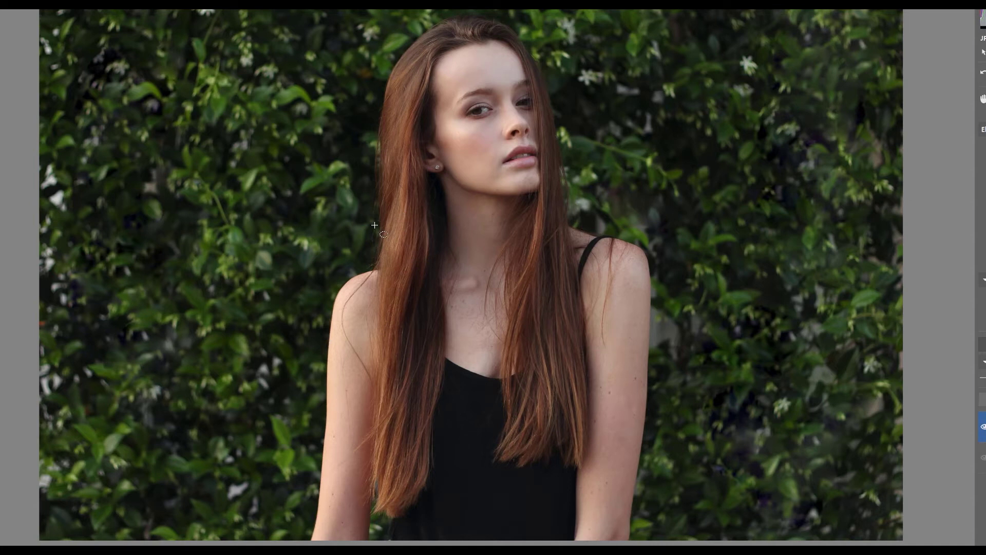
drag(374, 225, 852, 487)
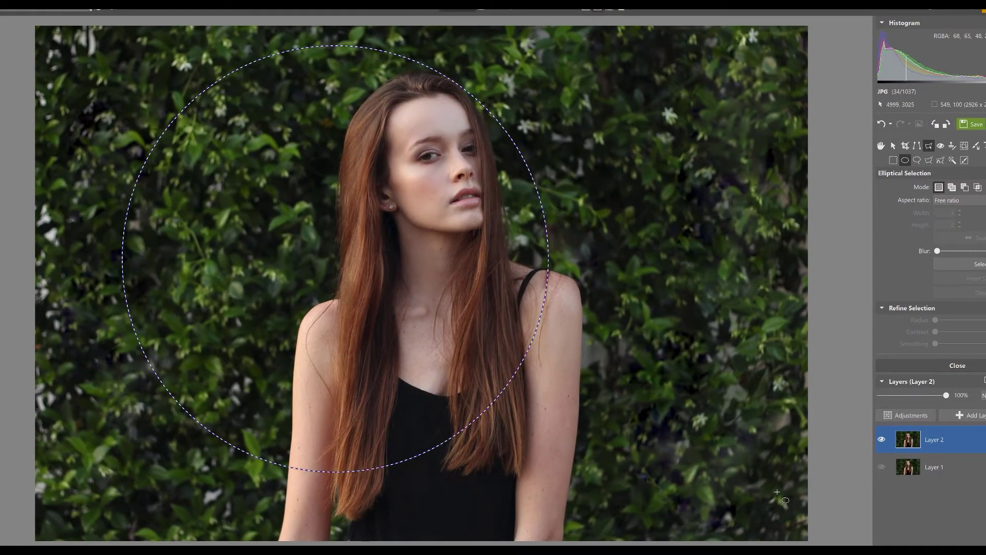
mouse_move(778, 492)
mouse_down()
mouse_move(786, 501)
mouse_move(776, 482)
mouse_up()
drag(348, 275, 443, 278)
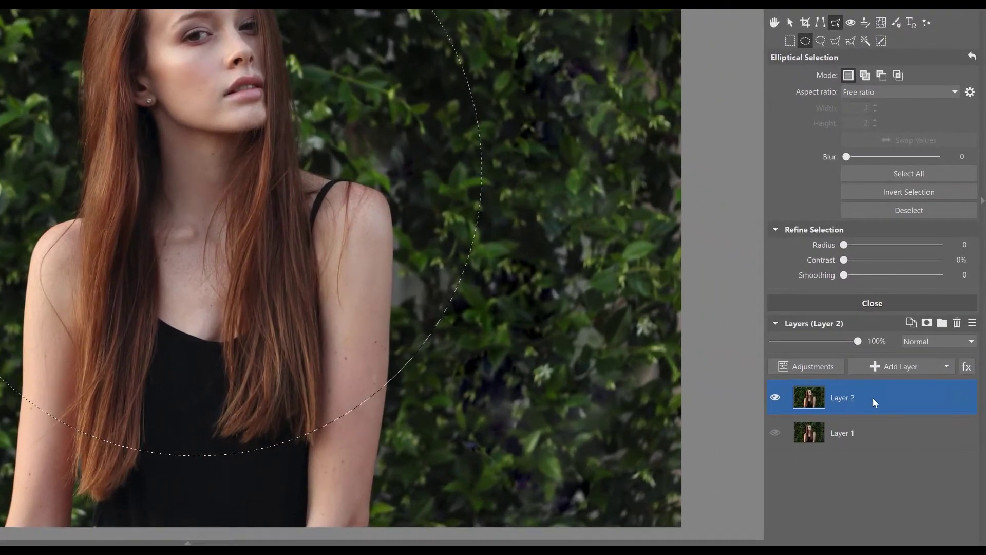
Mask Layer 2 with Mask > Reveal Selection and clear the selection with Ctrl+D
right_click(874, 398)
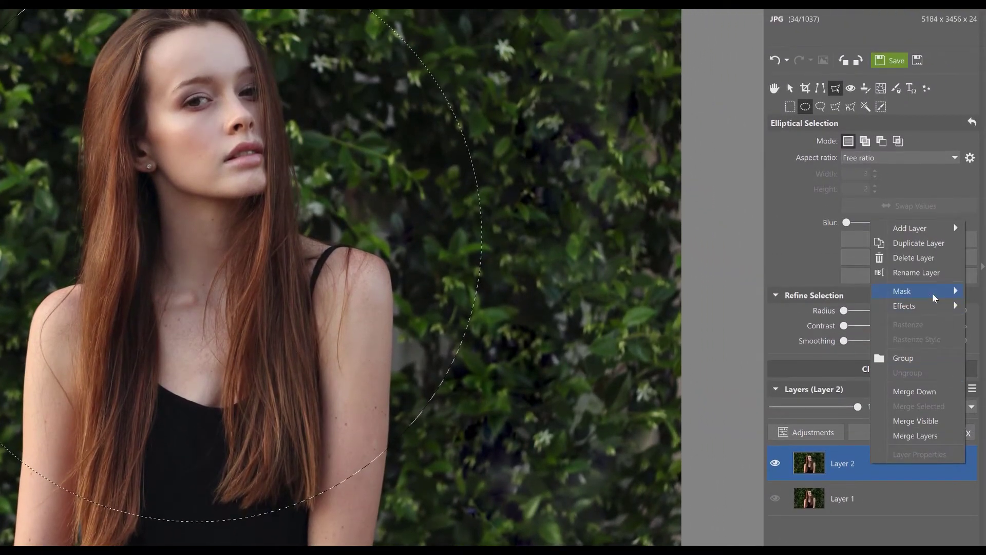
mouse_move(932, 227)
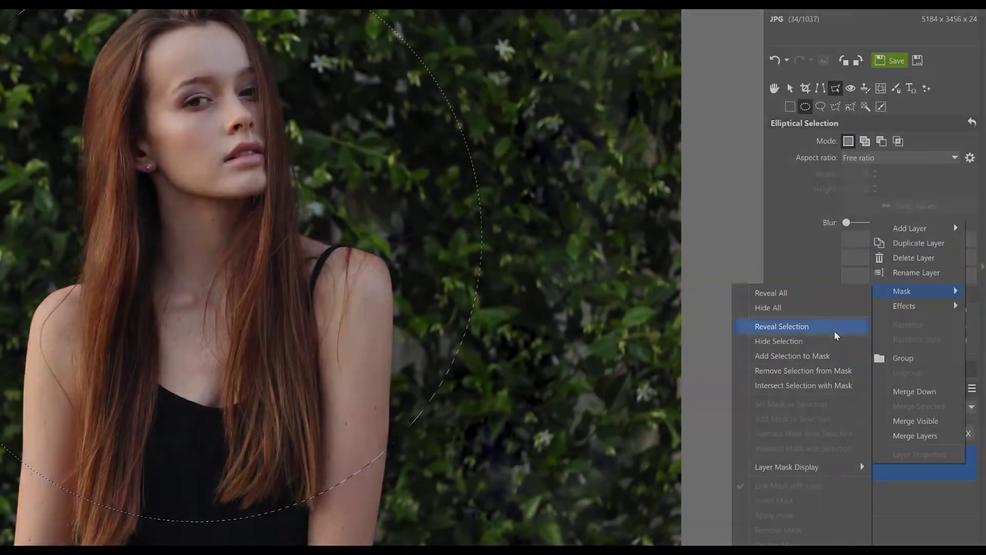
click(837, 333)
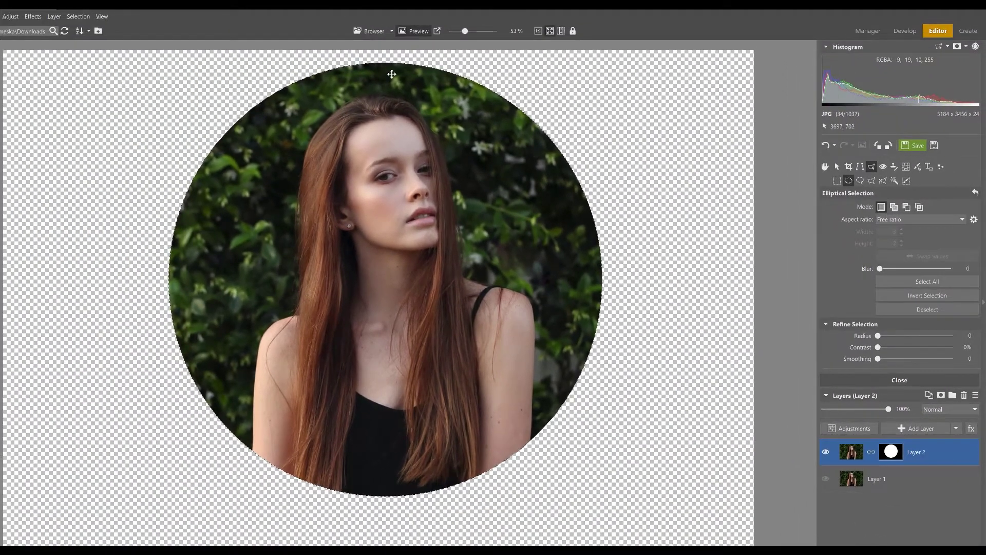
key(ctrl+d)
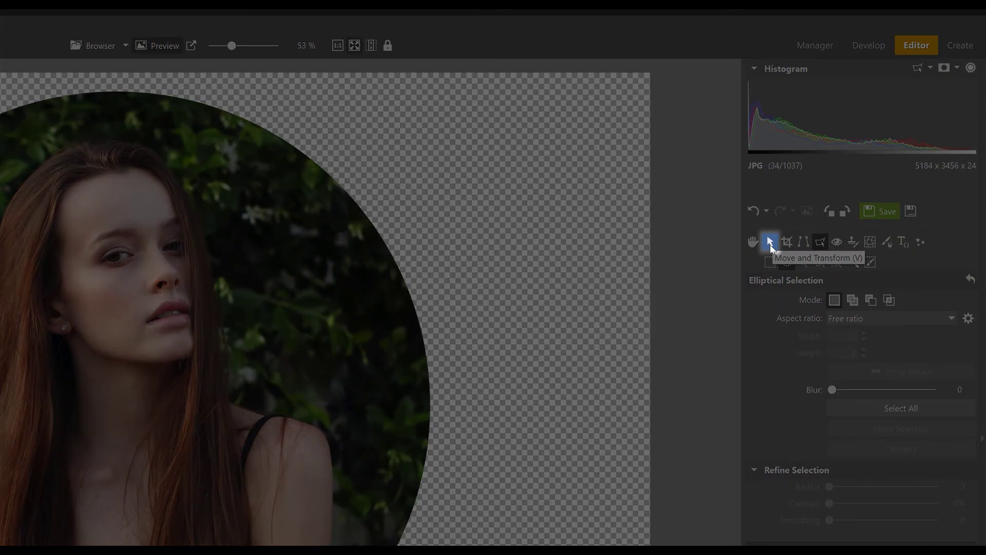
With the mask unlinked from Layer 2, move and slightly enlarge the circle over the woman, then apply
click(770, 244)
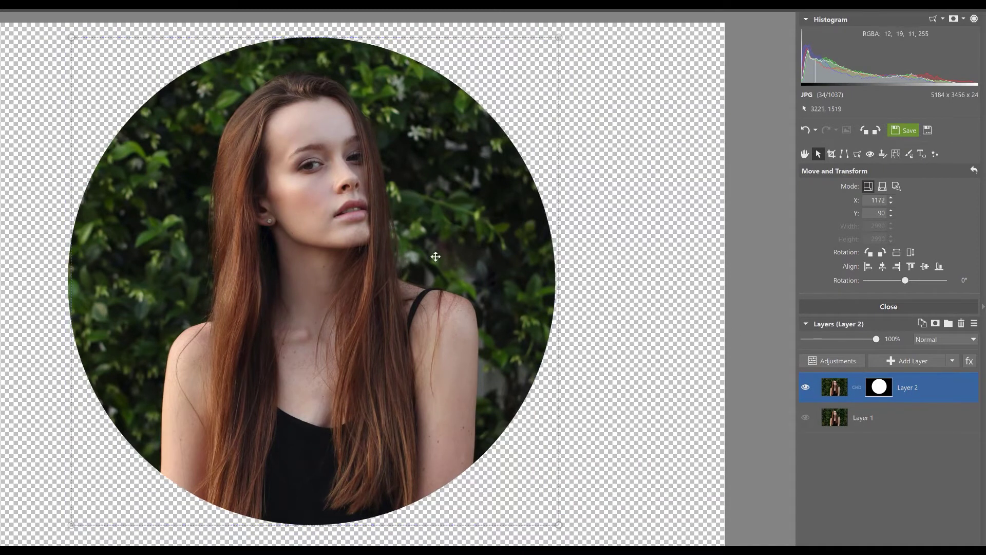
drag(434, 258, 398, 264)
click(857, 388)
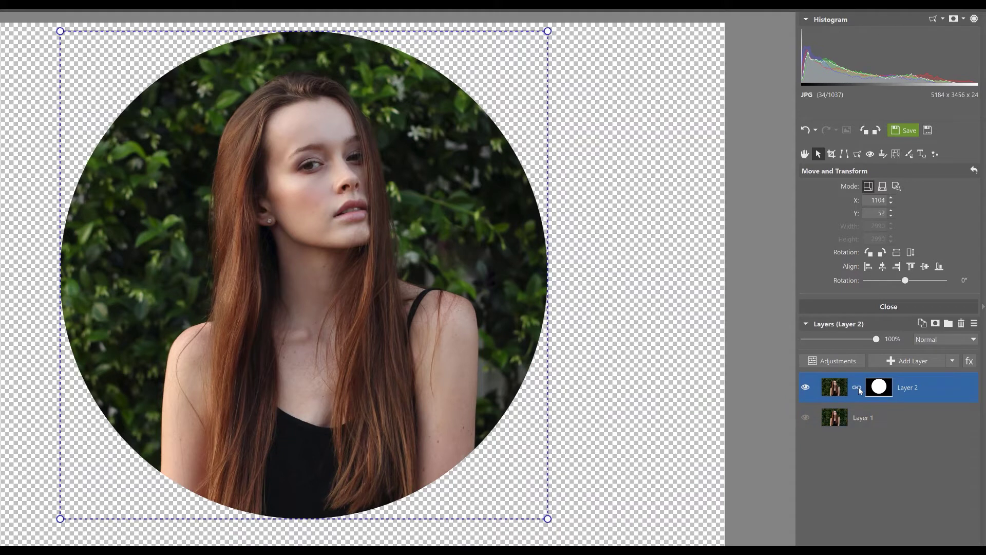
drag(388, 297, 438, 325)
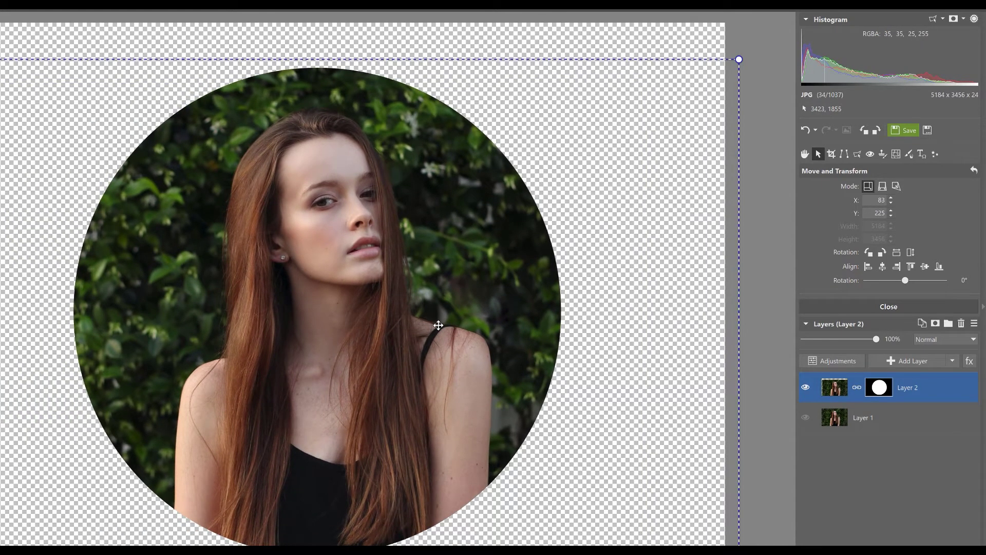
key(ctrl+z)
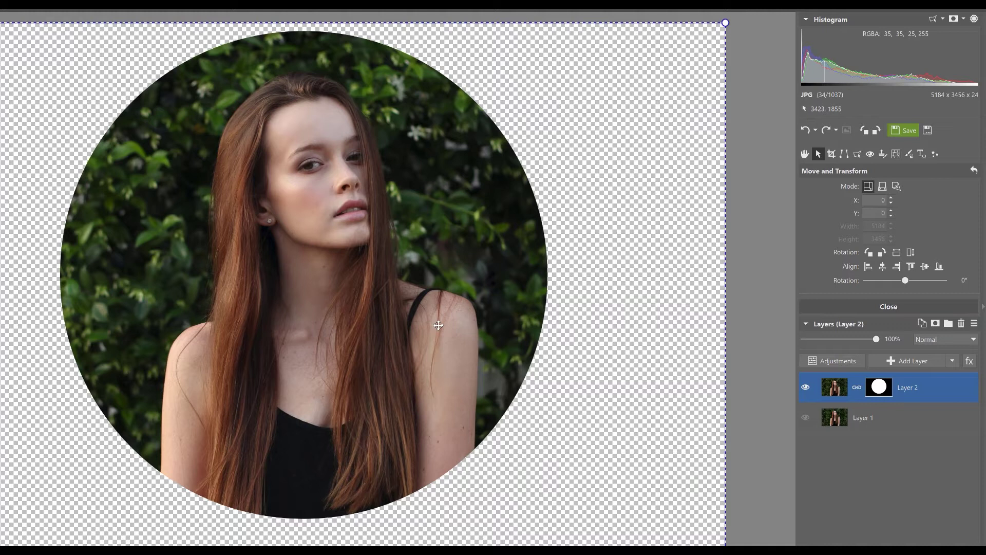
click(862, 389)
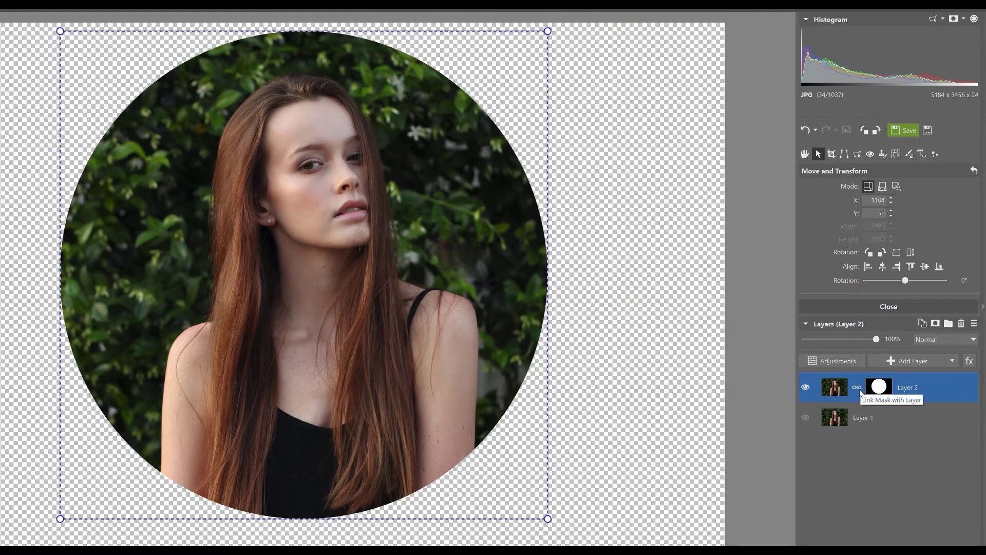
mouse_move(465, 326)
mouse_down()
mouse_move(443, 341)
mouse_move(455, 331)
mouse_move(439, 329)
mouse_move(471, 326)
mouse_move(452, 330)
mouse_up()
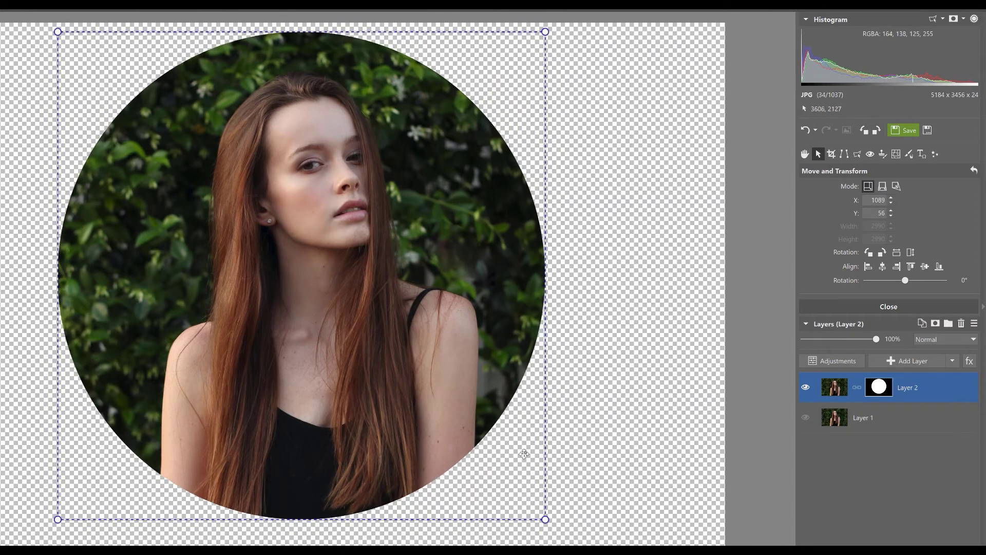
mouse_move(553, 524)
mouse_down()
mouse_move(544, 517)
mouse_move(555, 523)
mouse_up()
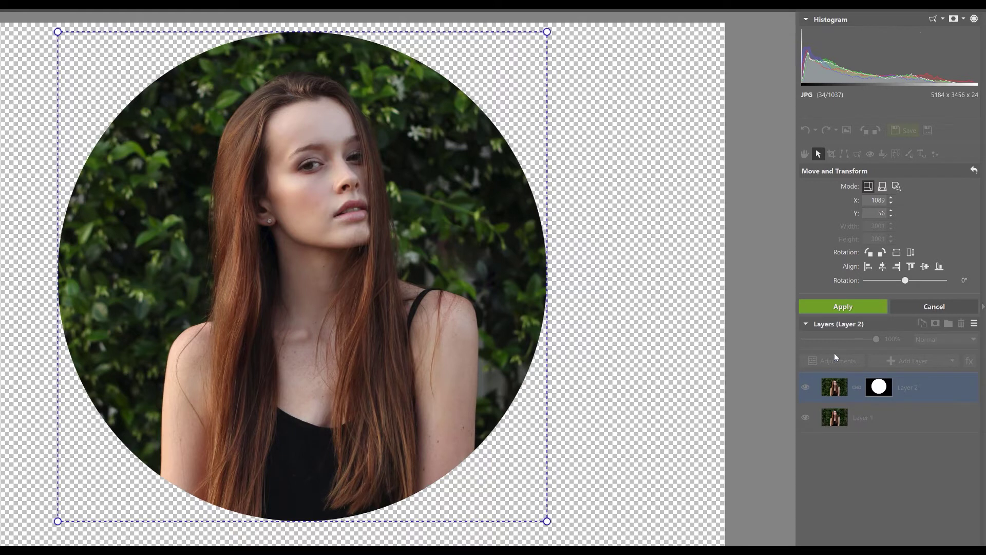
click(843, 307)
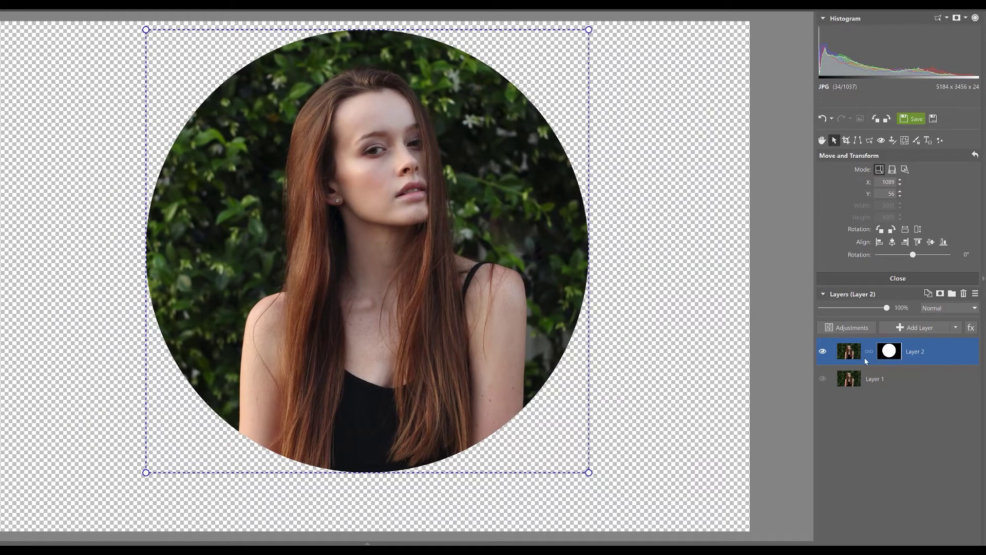
right_click(891, 353)
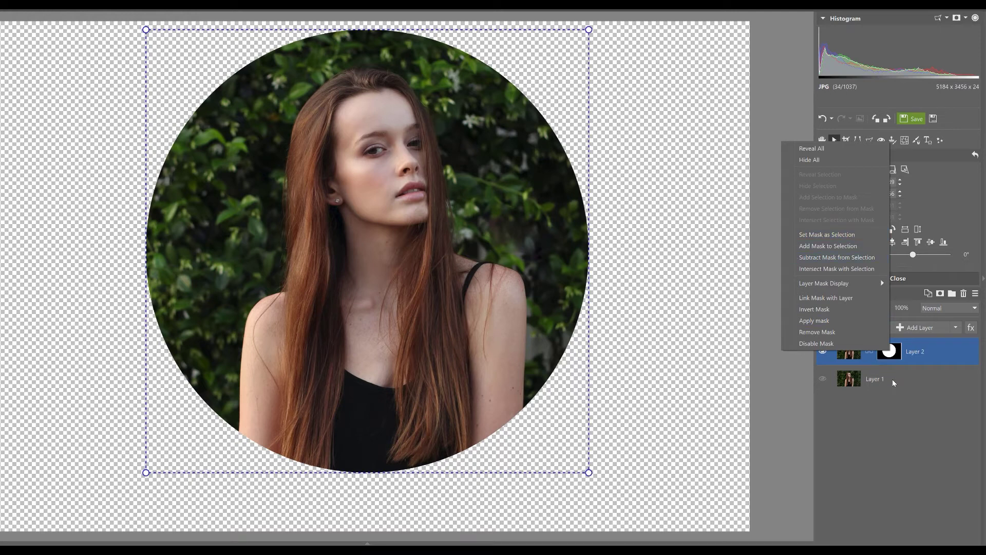
click(893, 404)
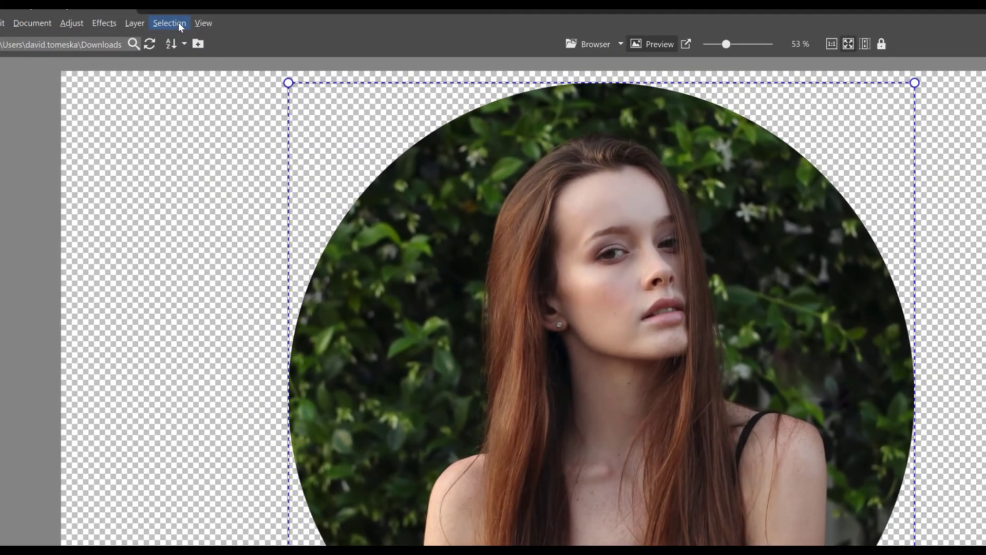
click(156, 23)
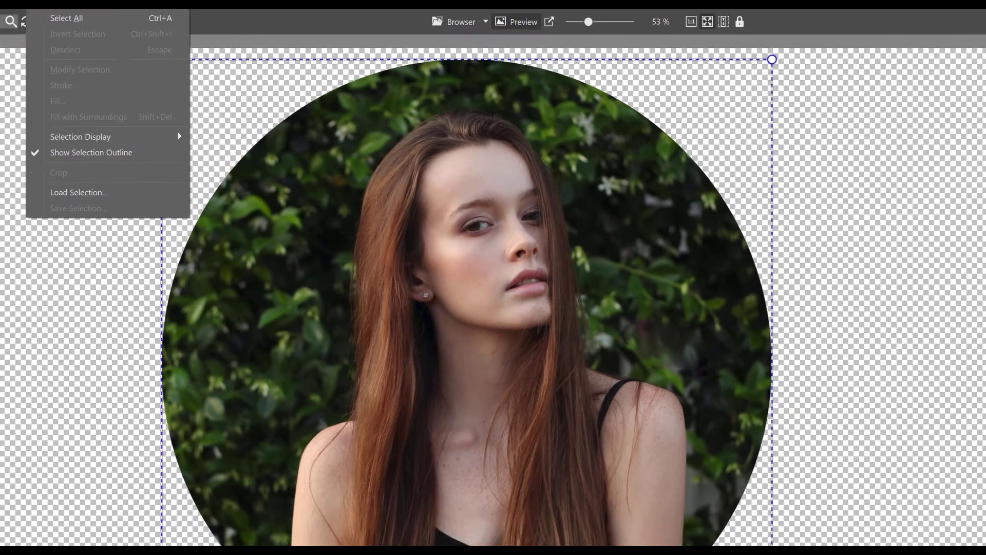
key(Escape)
right_click(985, 544)
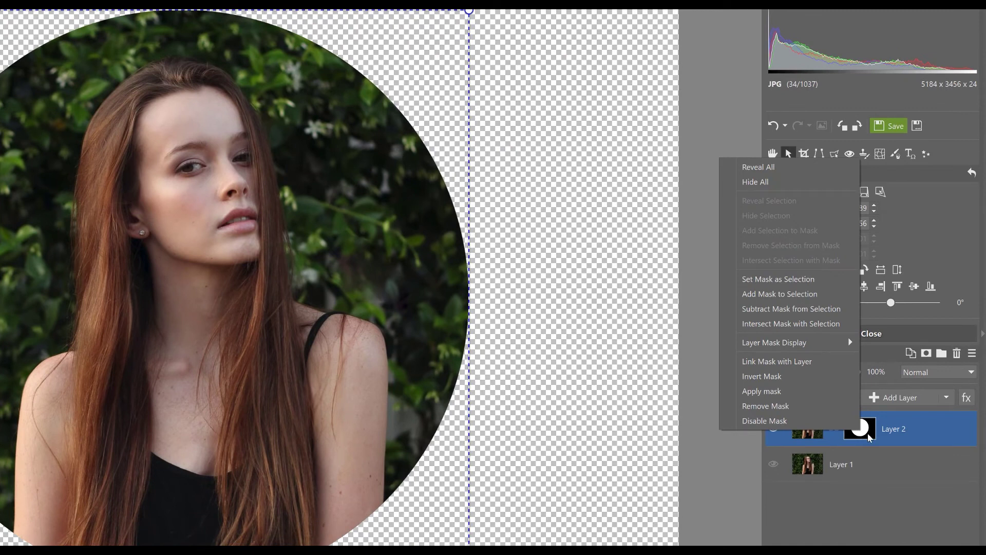
key(Escape)
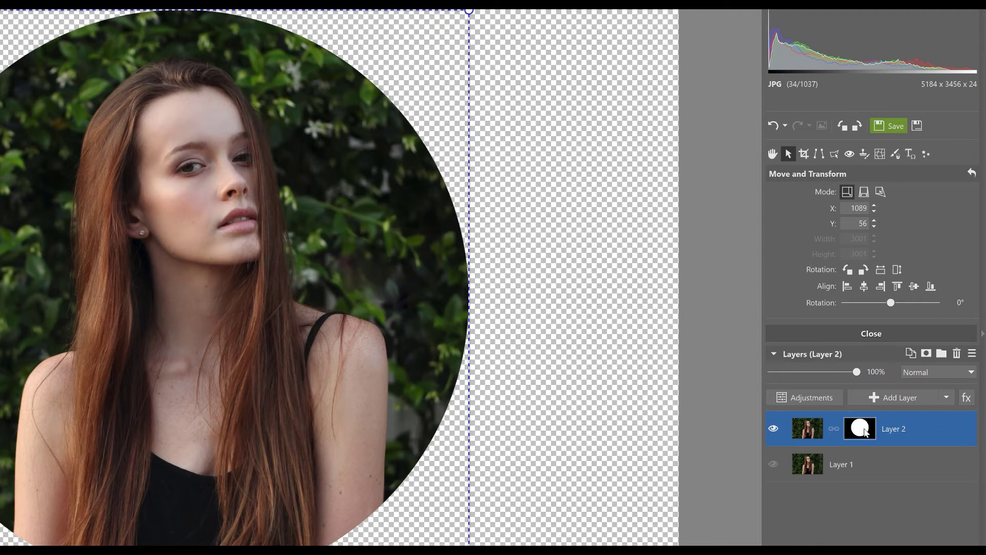
Load the circular mask as a selection and crop the canvas tightly to it
right_click(867, 431)
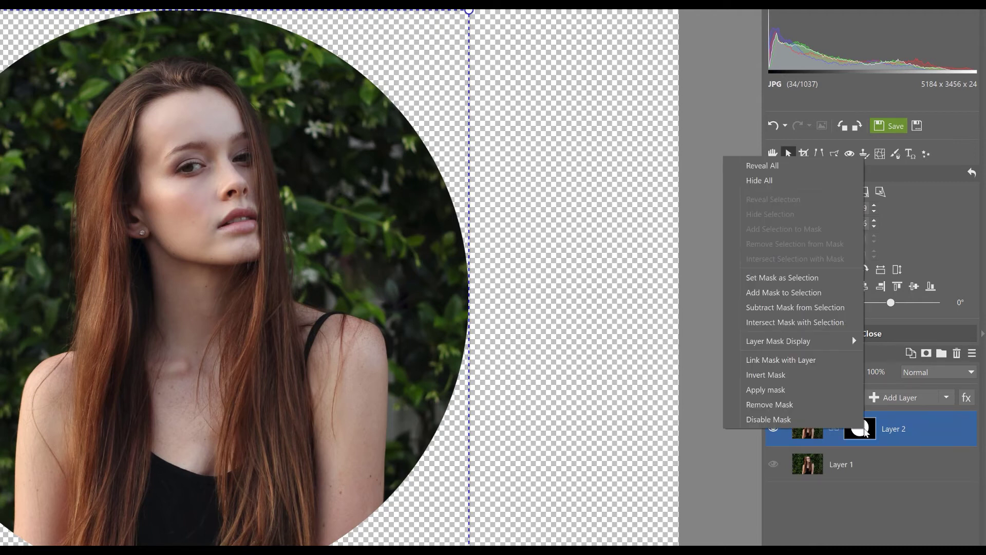
click(809, 279)
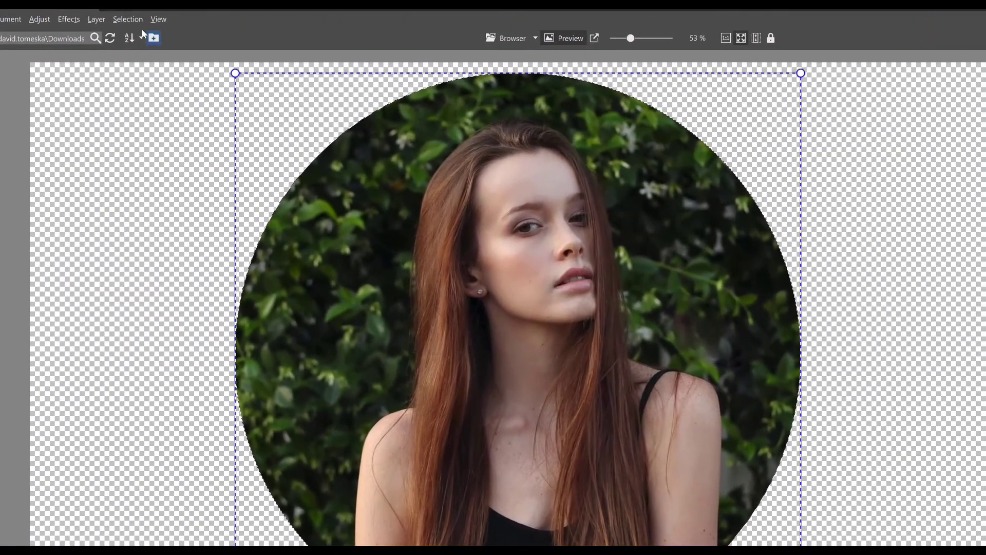
click(85, 14)
click(131, 19)
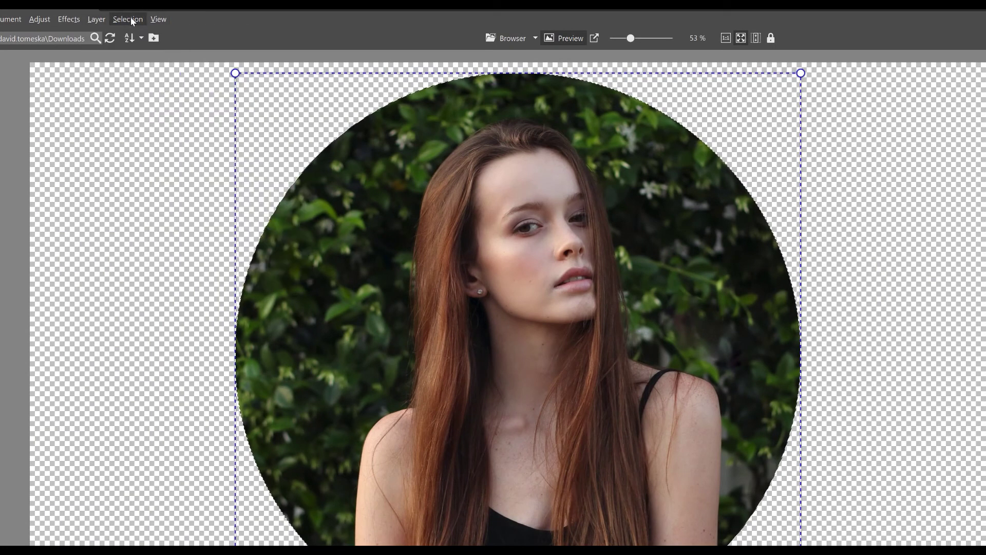
click(129, 19)
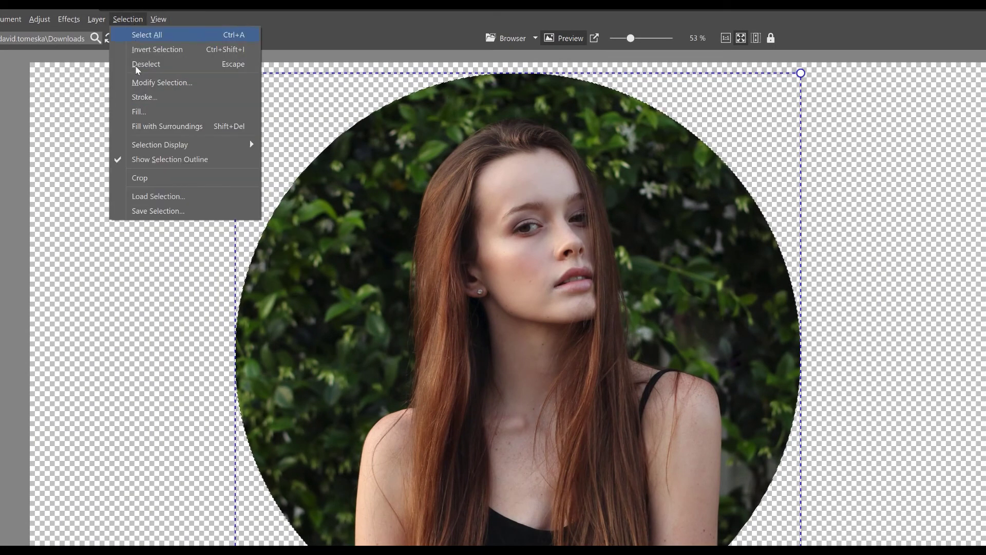
click(188, 180)
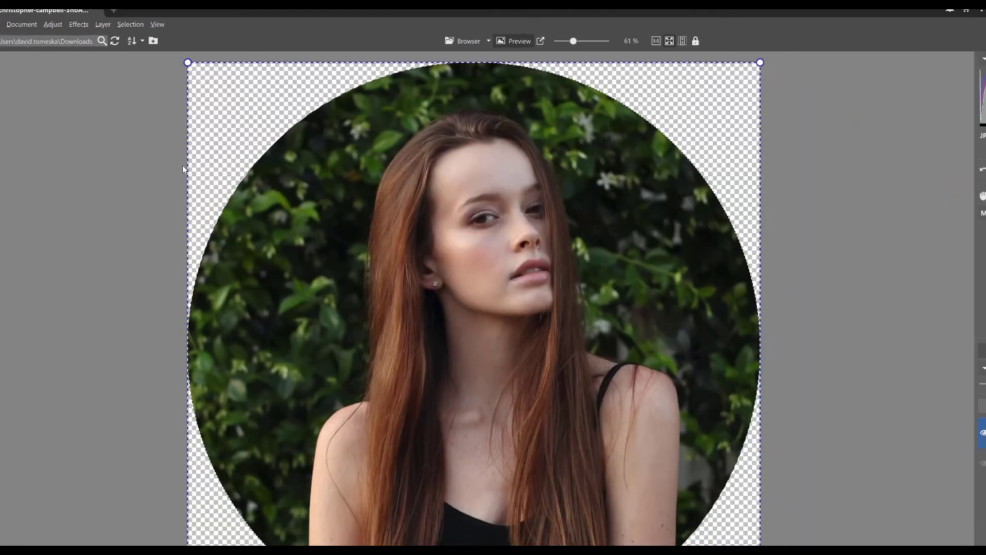